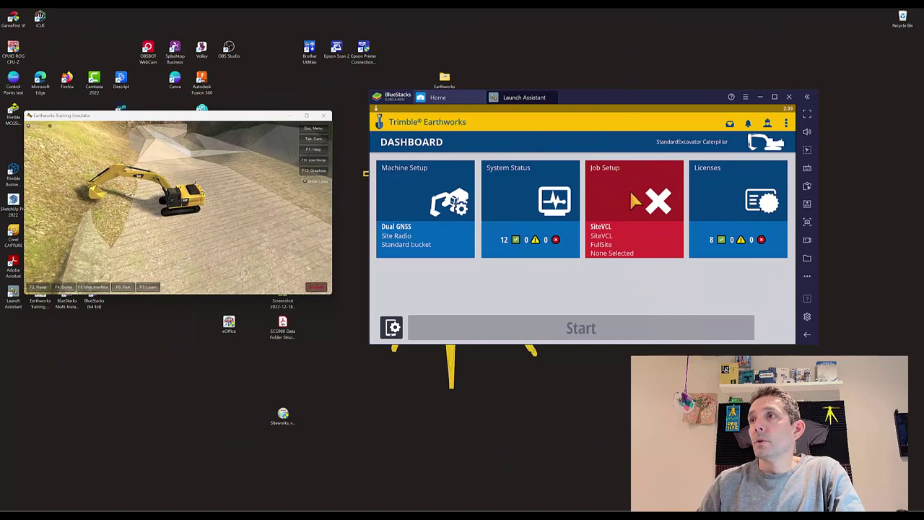
Set the job Mode to Infield in Job Setup.
{"action": "left_click", "coordinate": [634, 201]}
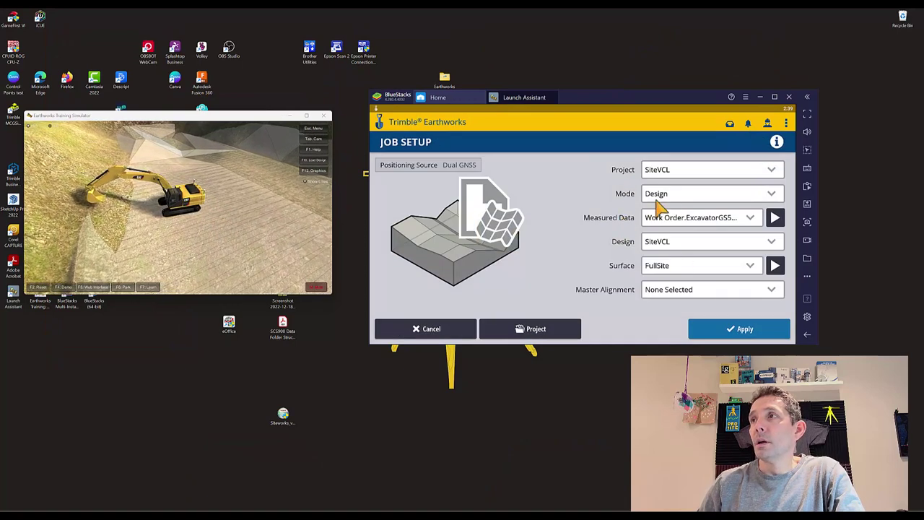
{"action": "left_click", "coordinate": [773, 195]}
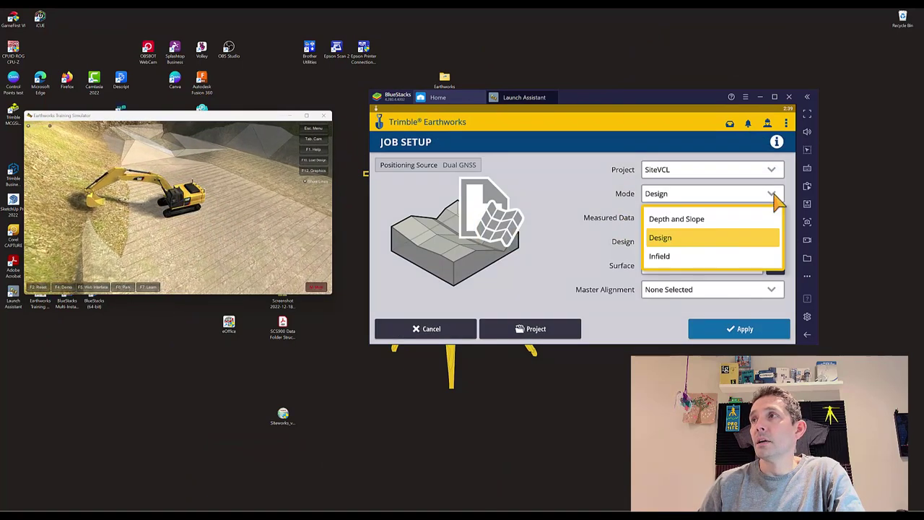
{"action": "left_click", "coordinate": [672, 258]}
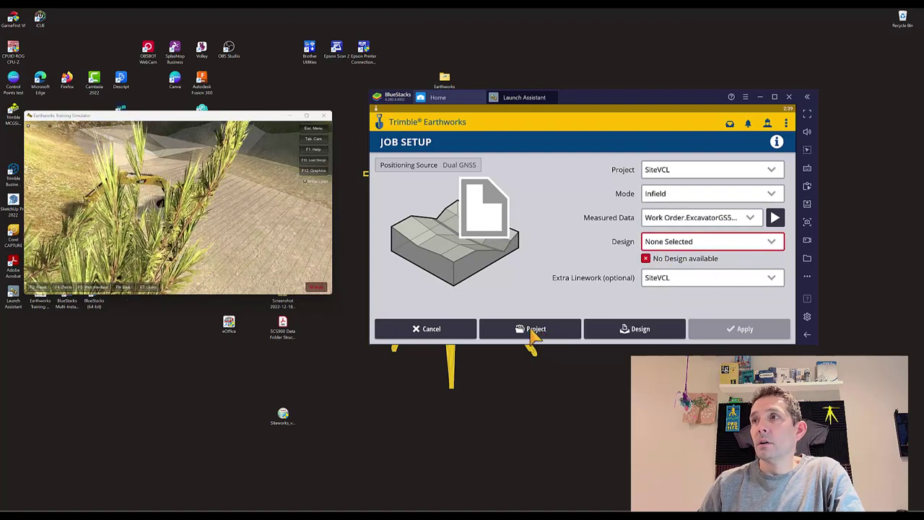
Start a new infield Alignment and Section design.
{"action": "left_click", "coordinate": [778, 247]}
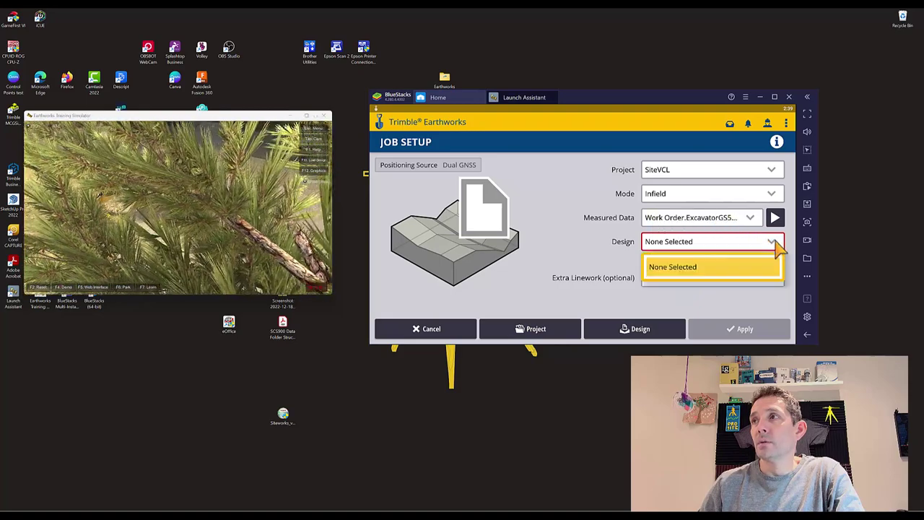
{"action": "left_click", "coordinate": [715, 265]}
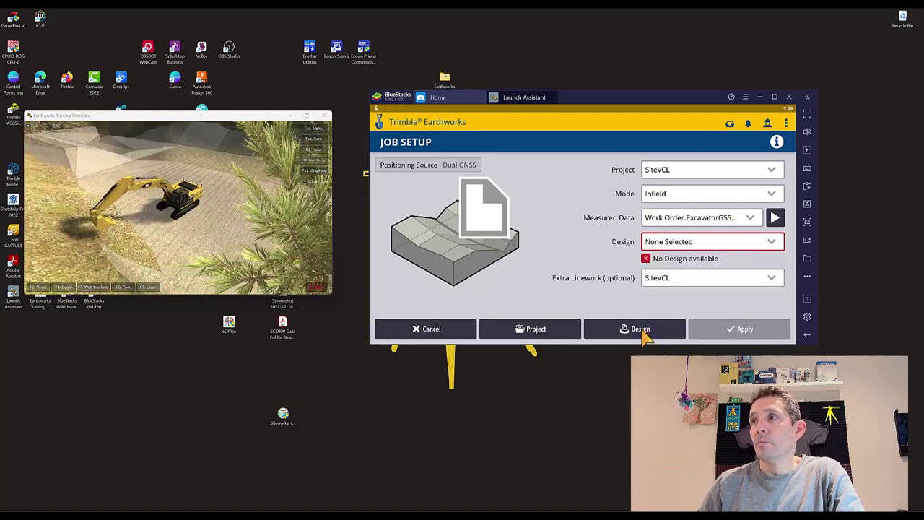
{"action": "left_click", "coordinate": [640, 329]}
{"action": "left_click", "coordinate": [642, 330]}
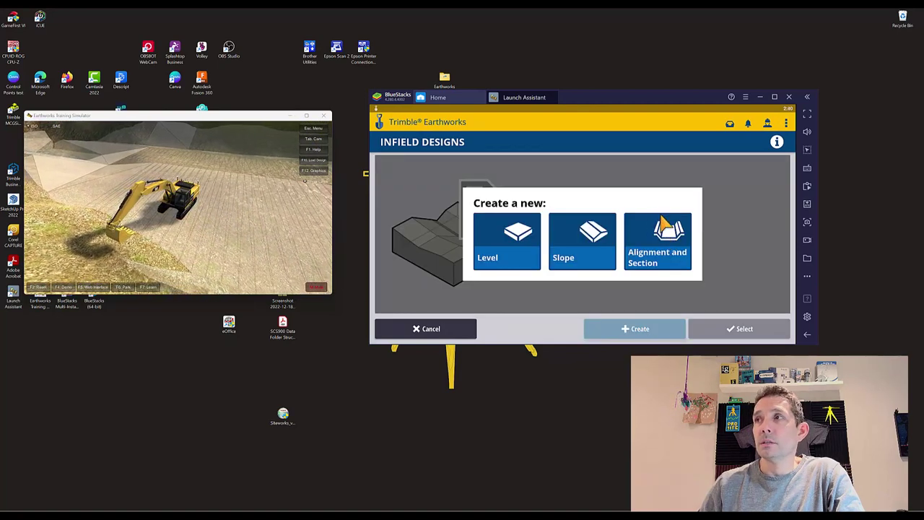
{"action": "left_click", "coordinate": [656, 261]}
Find no recorded points for the alignment, then cancel the design back to Job Setup.
{"action": "left_click", "coordinate": [703, 194]}
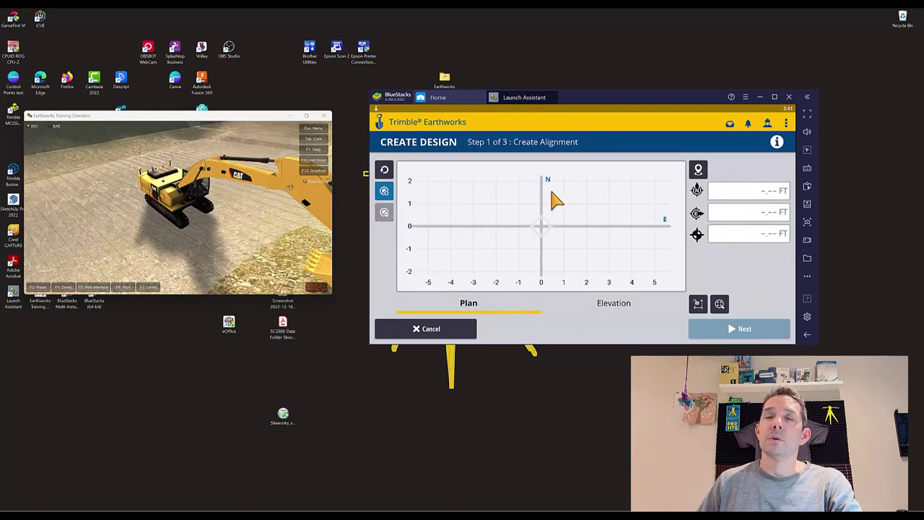
{"action": "left_click", "coordinate": [777, 142]}
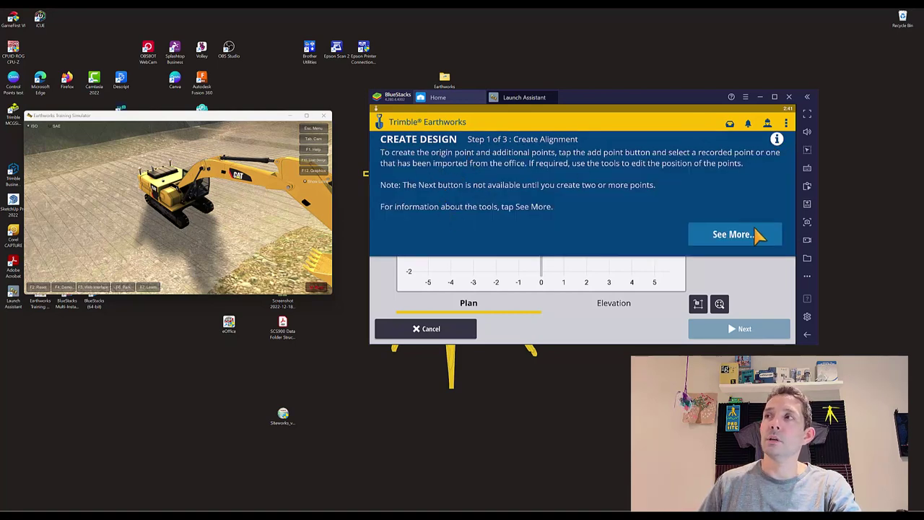
{"action": "left_click", "coordinate": [777, 143]}
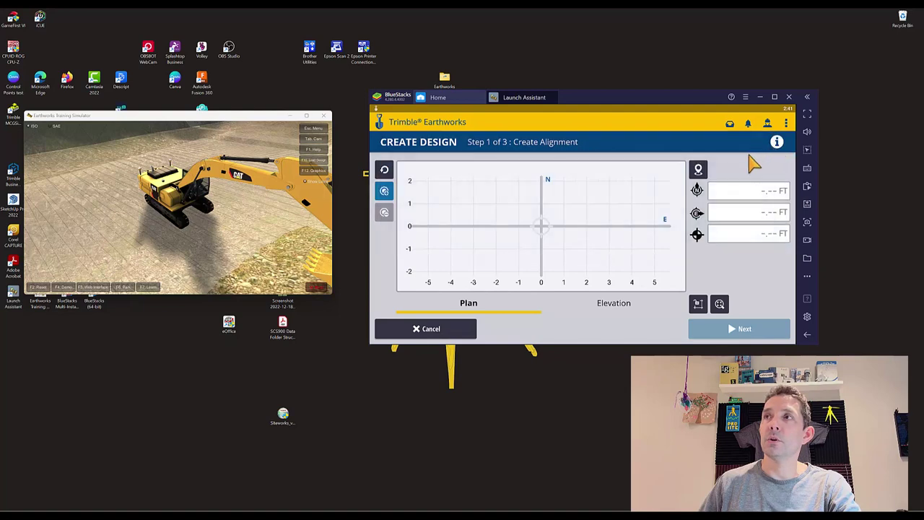
{"action": "left_click", "coordinate": [384, 193]}
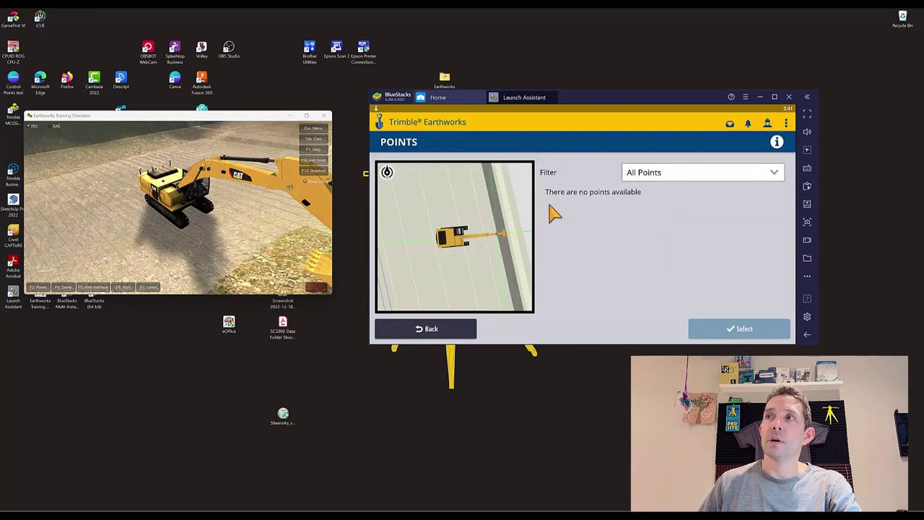
{"action": "left_click", "coordinate": [440, 334]}
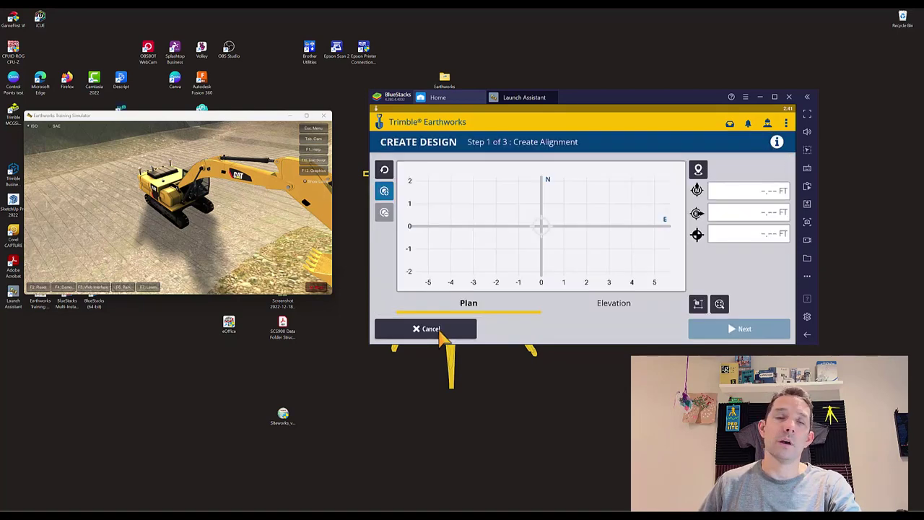
{"action": "left_click", "coordinate": [436, 338]}
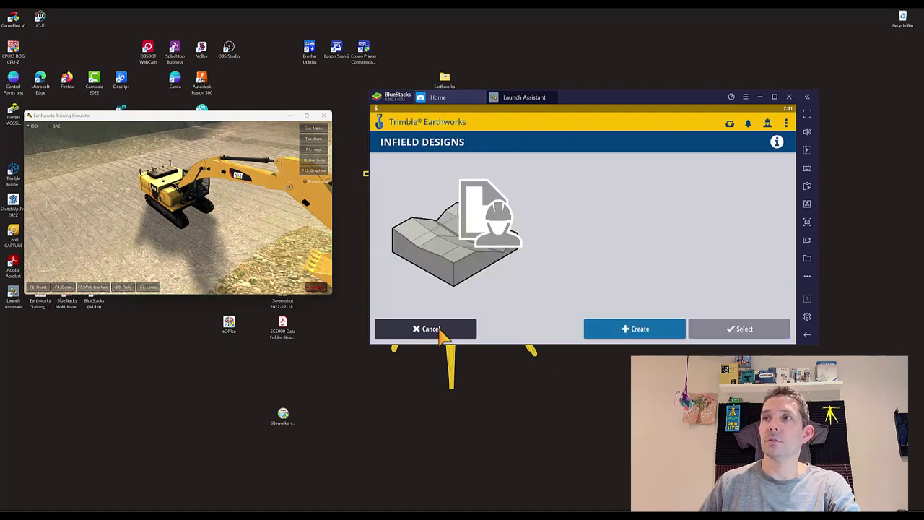
{"action": "left_click", "coordinate": [440, 332]}
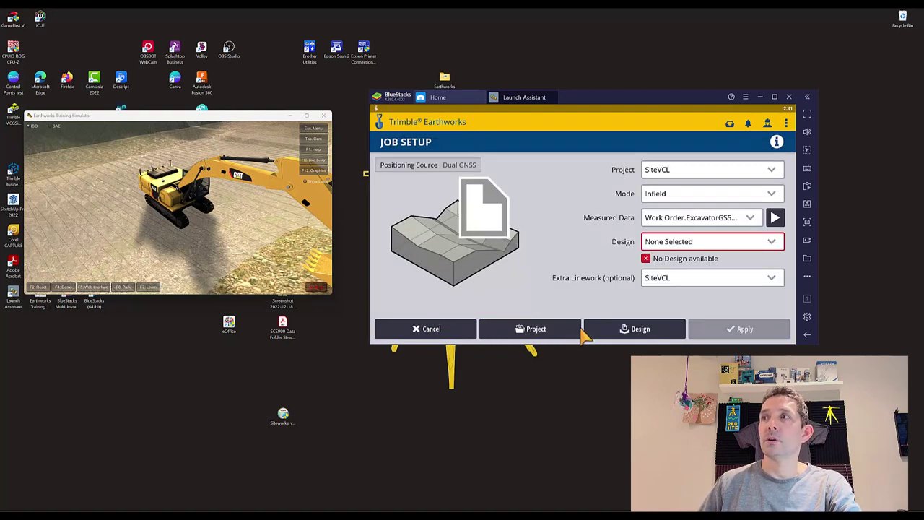
Reapply Design mode with SiteVCL, start guidance, and begin recording point 1.
{"action": "left_click", "coordinate": [774, 244]}
{"action": "left_click", "coordinate": [713, 258]}
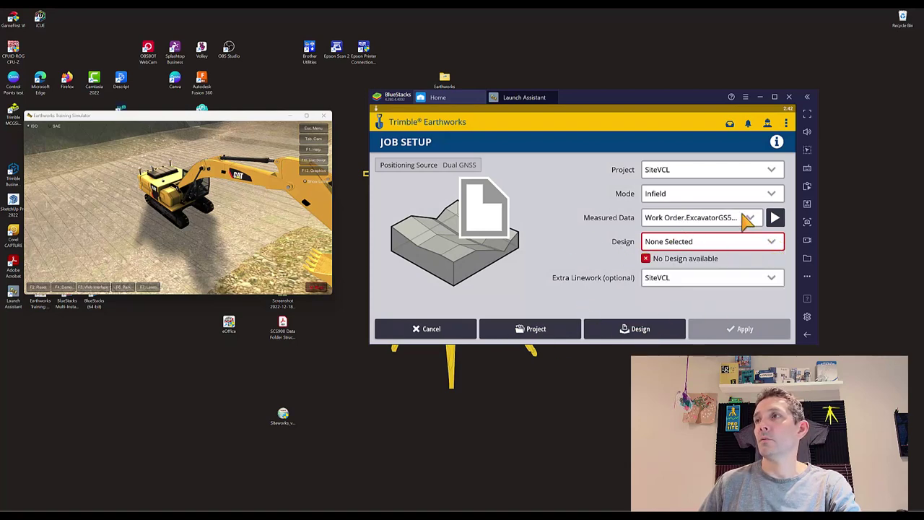
{"action": "left_click", "coordinate": [772, 196]}
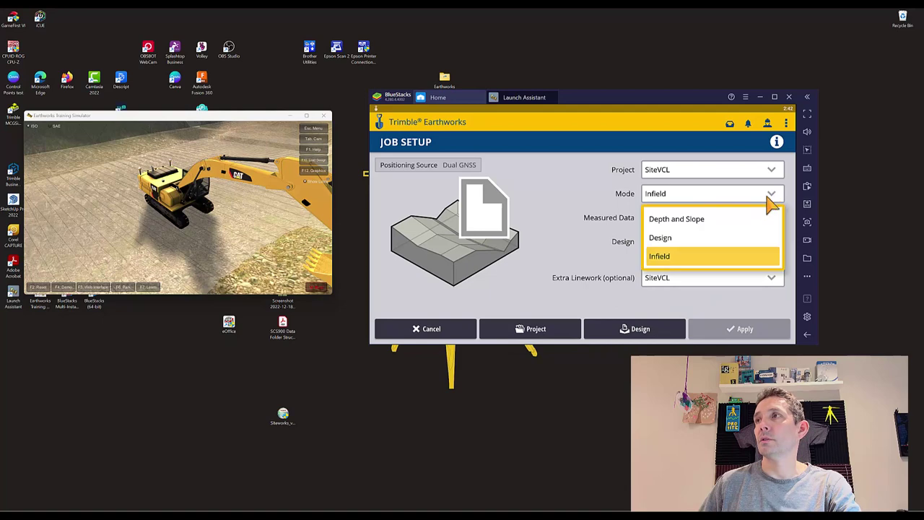
{"action": "left_click", "coordinate": [706, 239]}
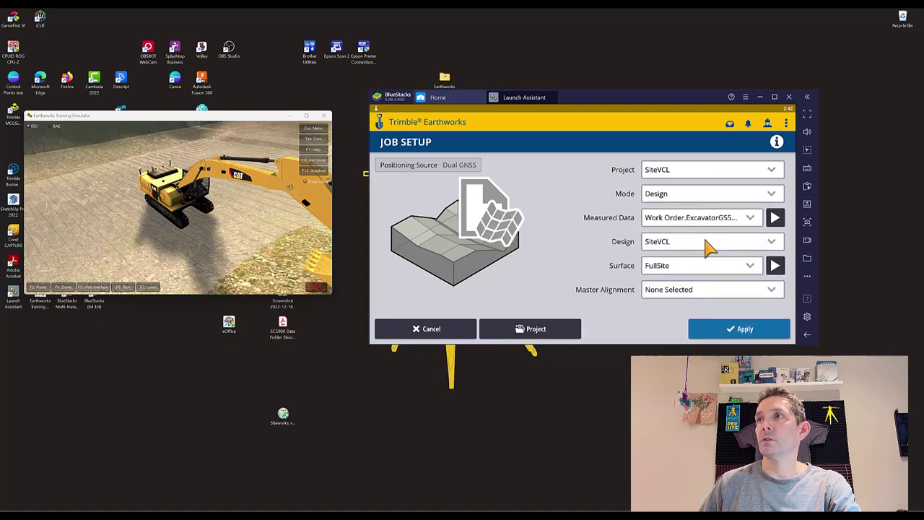
{"action": "left_click", "coordinate": [763, 332]}
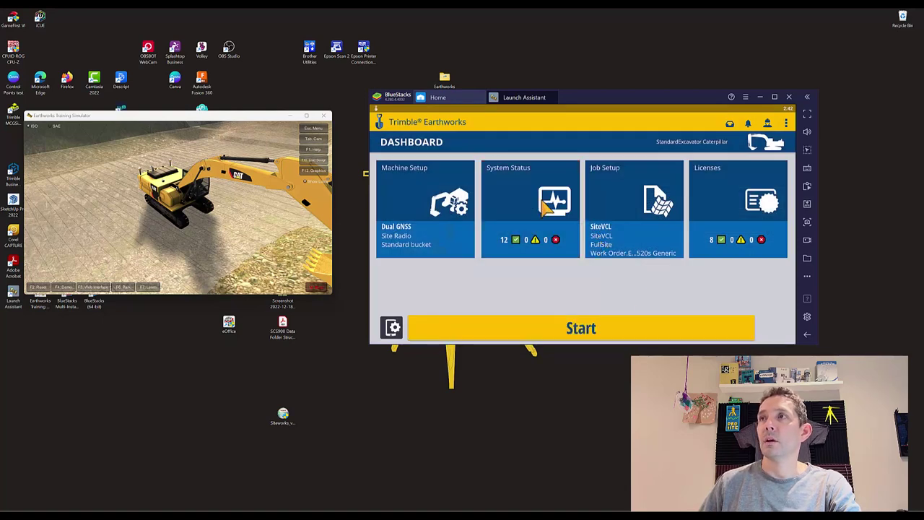
{"action": "left_click", "coordinate": [576, 334]}
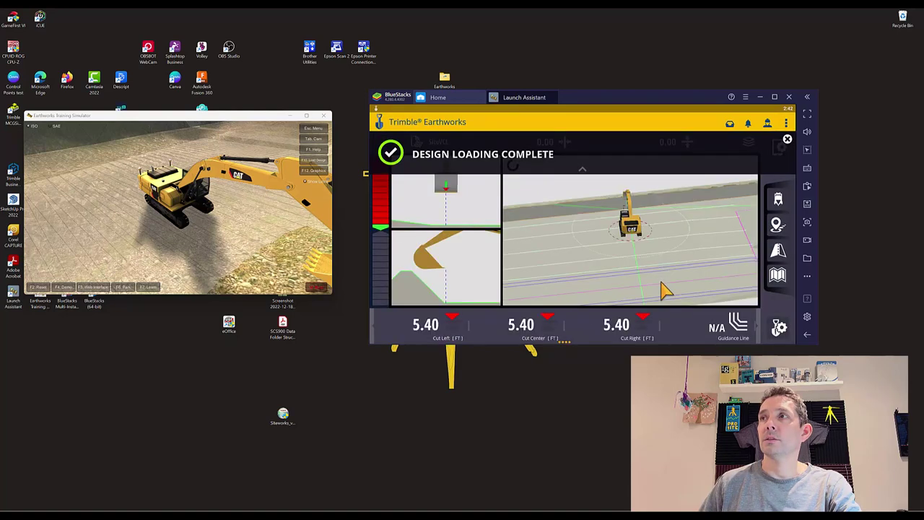
{"action": "left_click", "coordinate": [777, 227]}
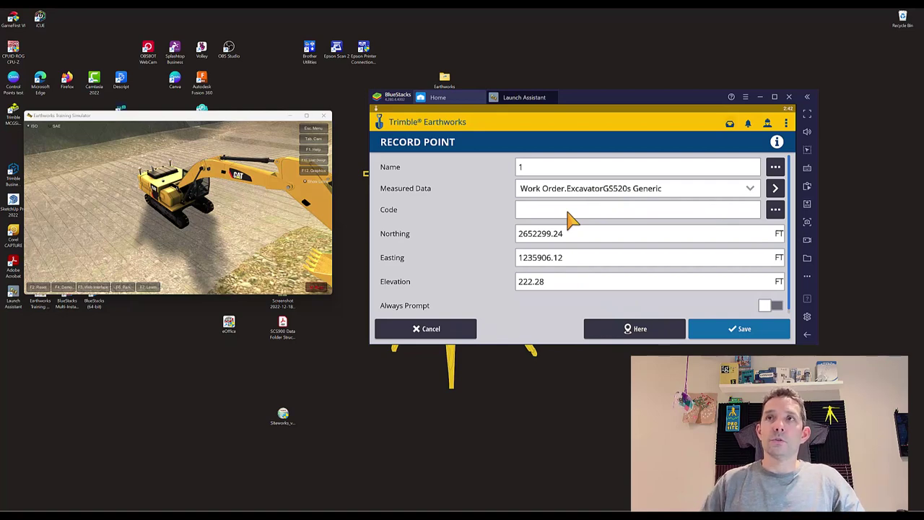
Capture the repositioned bucket's coordinates and save them as point AL1.
{"action": "left_click", "coordinate": [85, 182]}
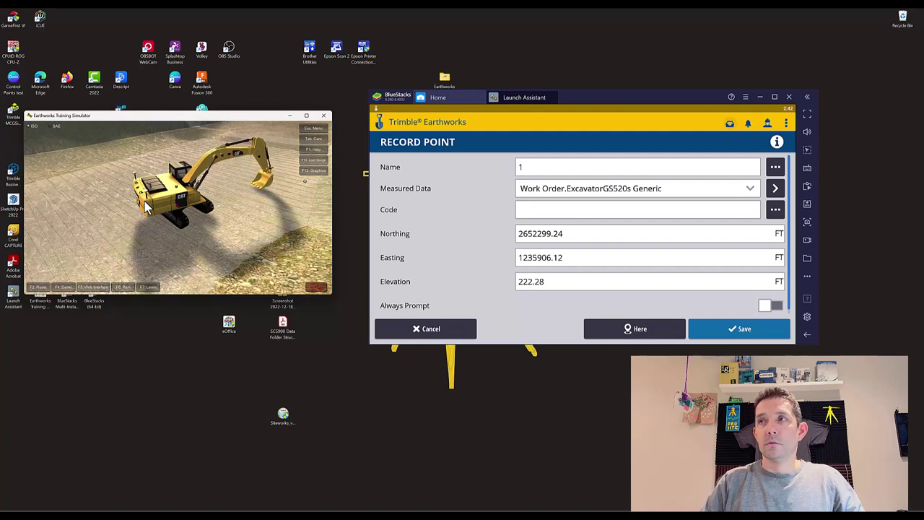
{"action": "left_click", "coordinate": [641, 329]}
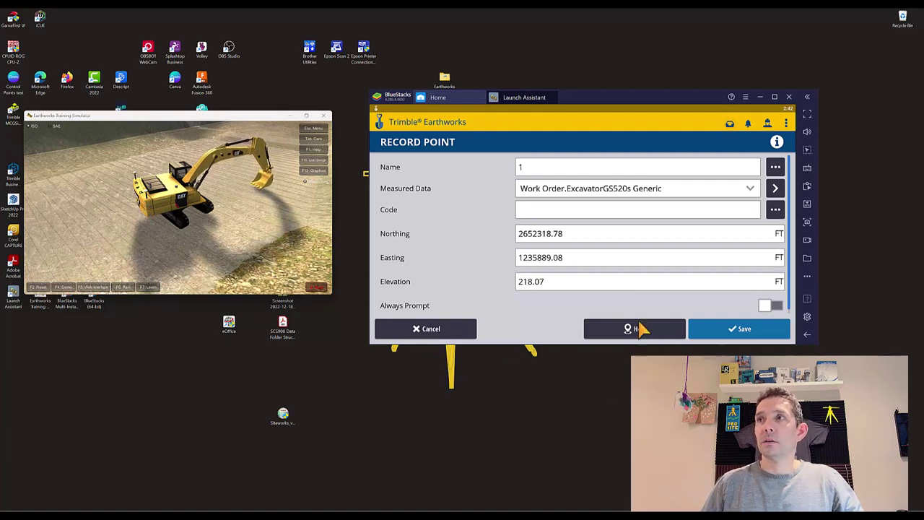
{"action": "left_click", "coordinate": [595, 235]}
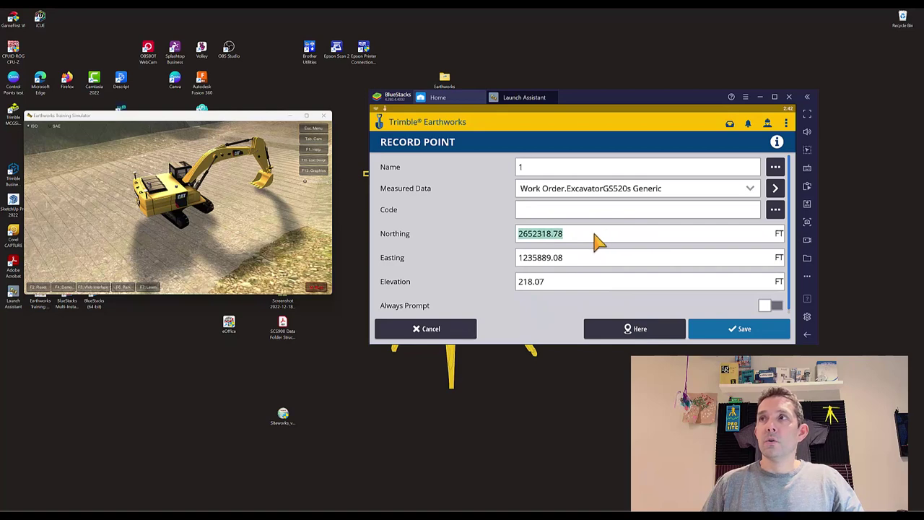
{"action": "type", "text": "54545612158"}
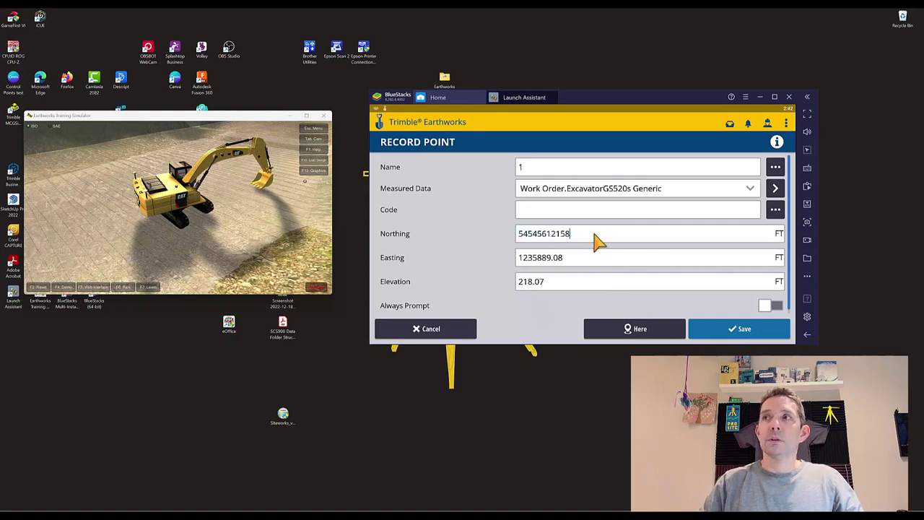
{"action": "left_click", "coordinate": [614, 330]}
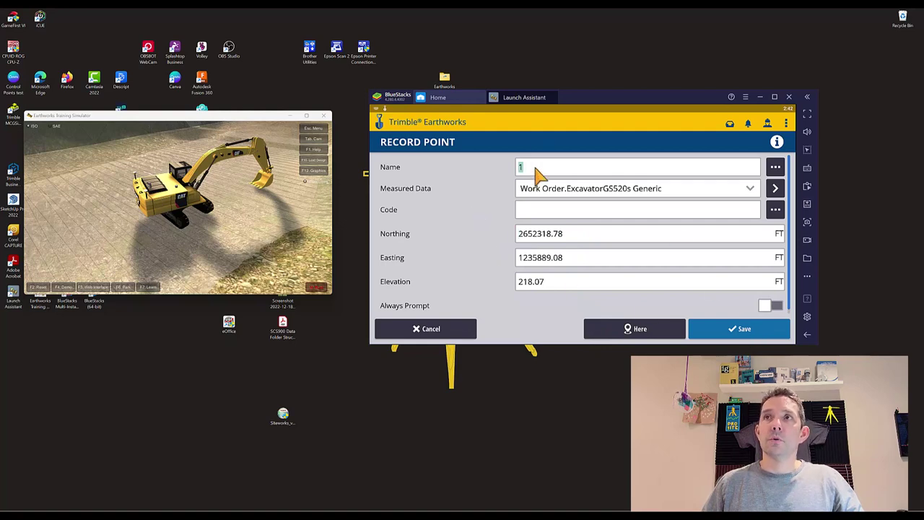
{"action": "type", "text": "AL"}
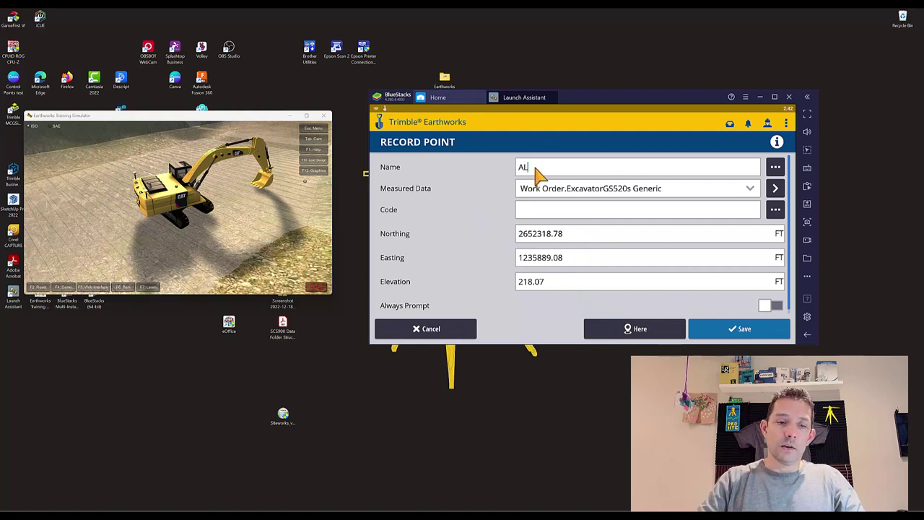
{"action": "type", "text": "1"}
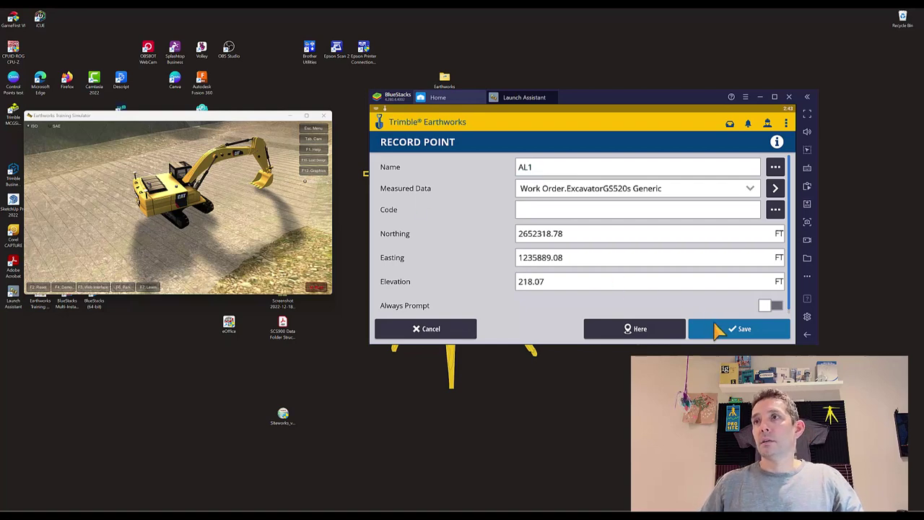
{"action": "left_click", "coordinate": [721, 336]}
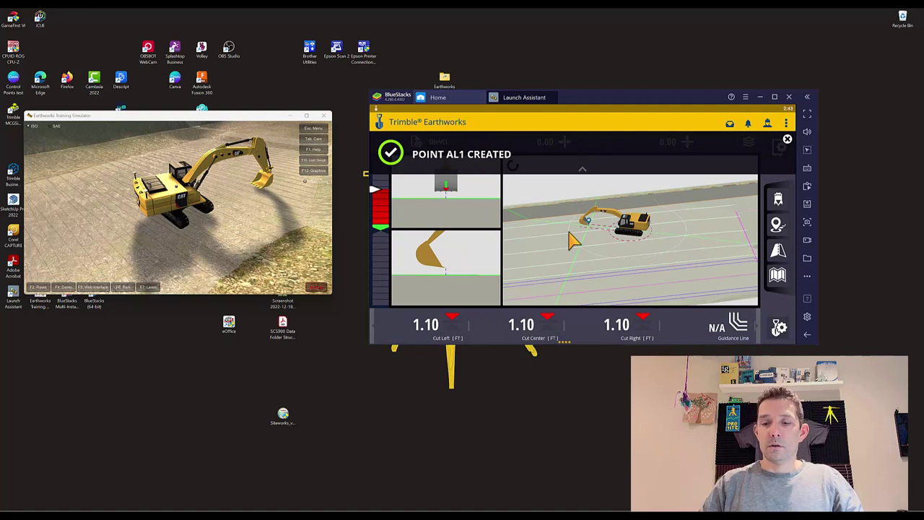
Drive the excavator to the 0.10 FT fill spot and record point AL 2.
{"action": "left_click", "coordinate": [237, 178]}
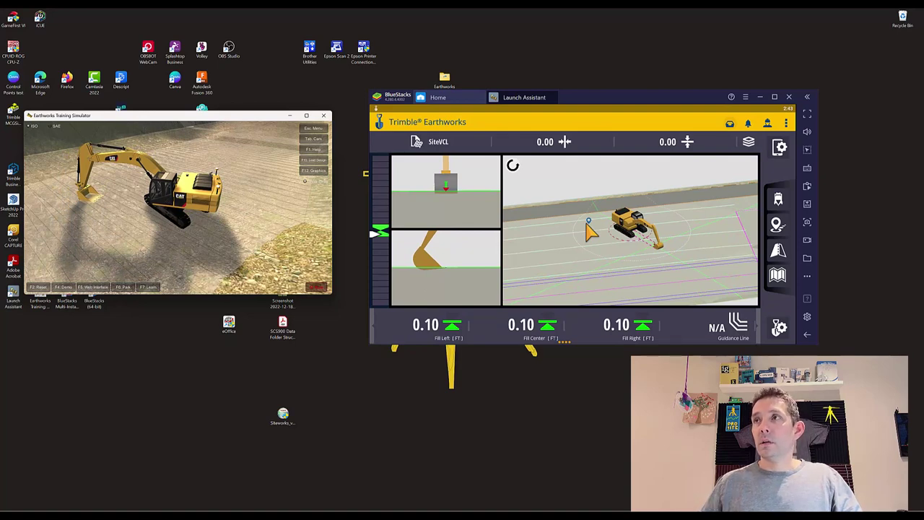
{"action": "left_click", "coordinate": [777, 225]}
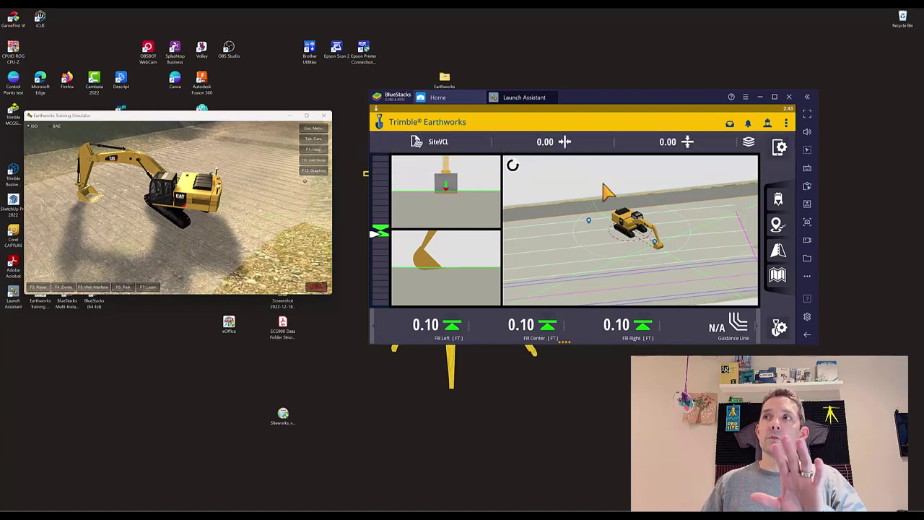
Cancel the extra point AL 3 without saving it.
{"action": "left_click", "coordinate": [775, 225]}
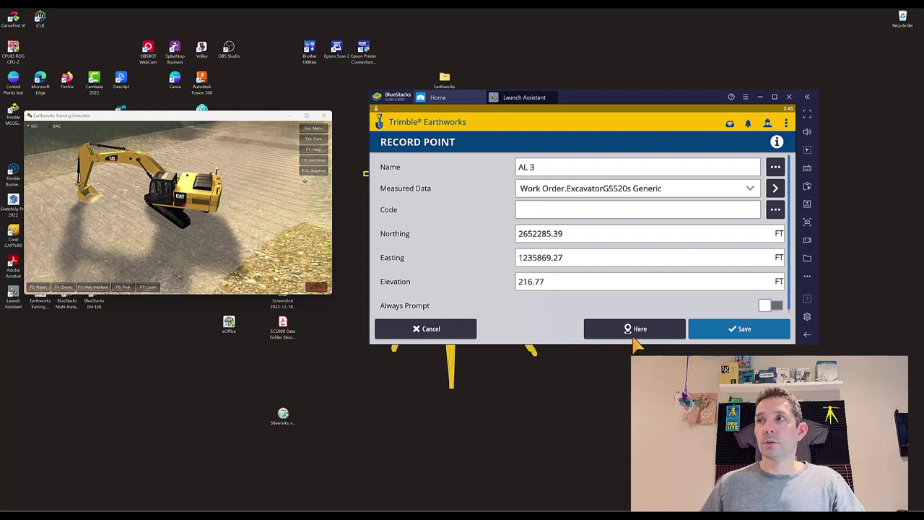
{"action": "left_click", "coordinate": [421, 335]}
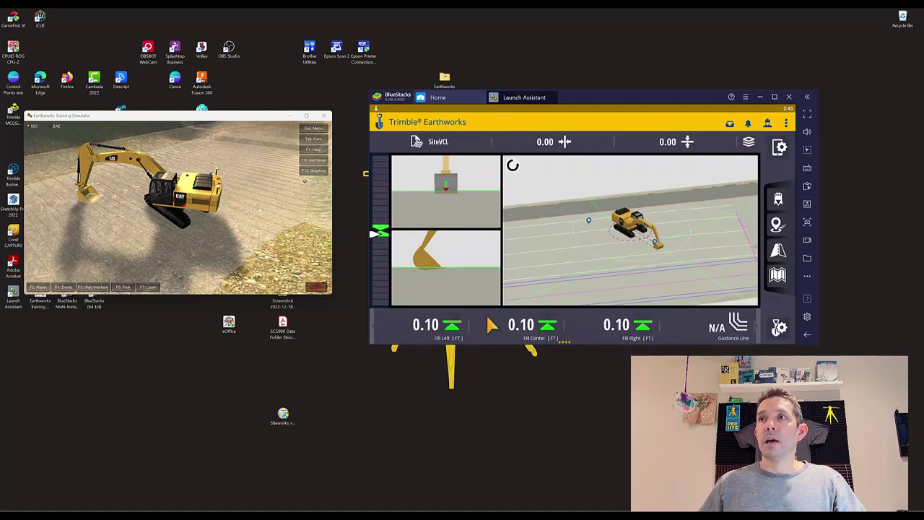
{"action": "left_click", "coordinate": [778, 327]}
Switch to Infield mode and start an Alignment and Section design built from Points.
{"action": "left_click", "coordinate": [679, 192]}
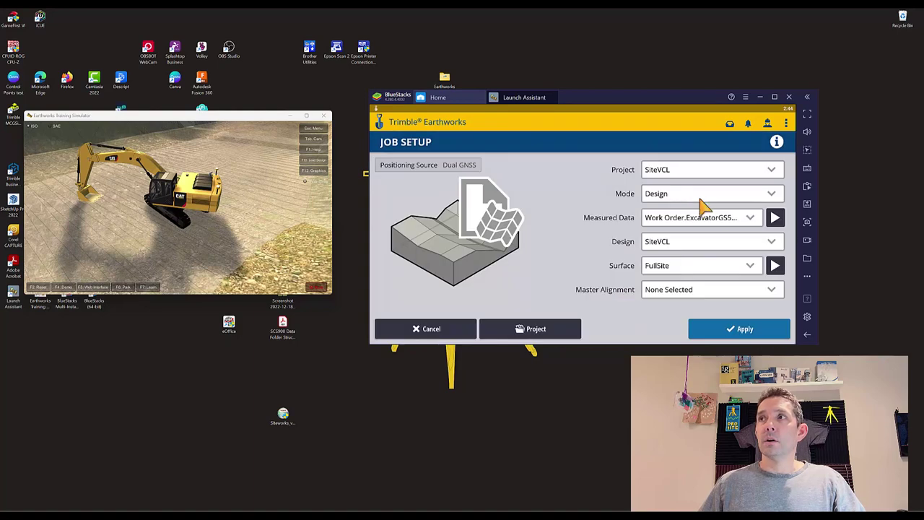
{"action": "left_click", "coordinate": [772, 195]}
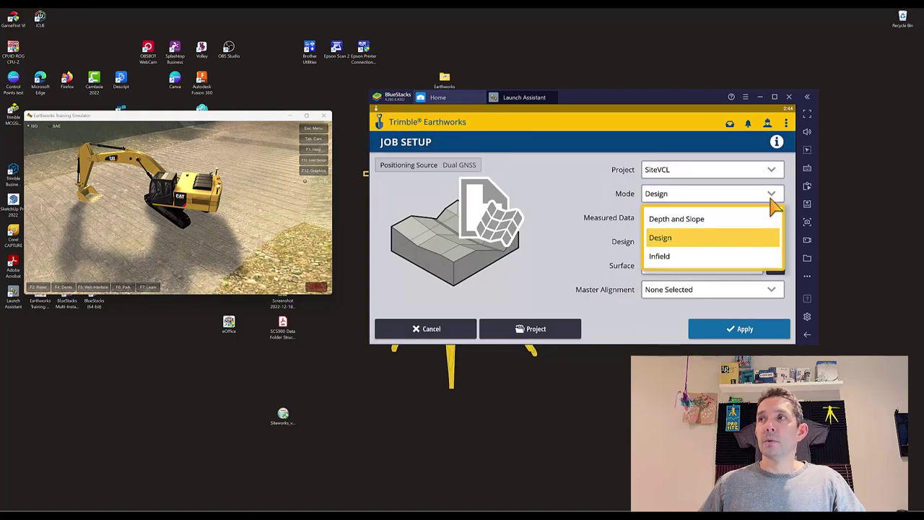
{"action": "left_click", "coordinate": [698, 258]}
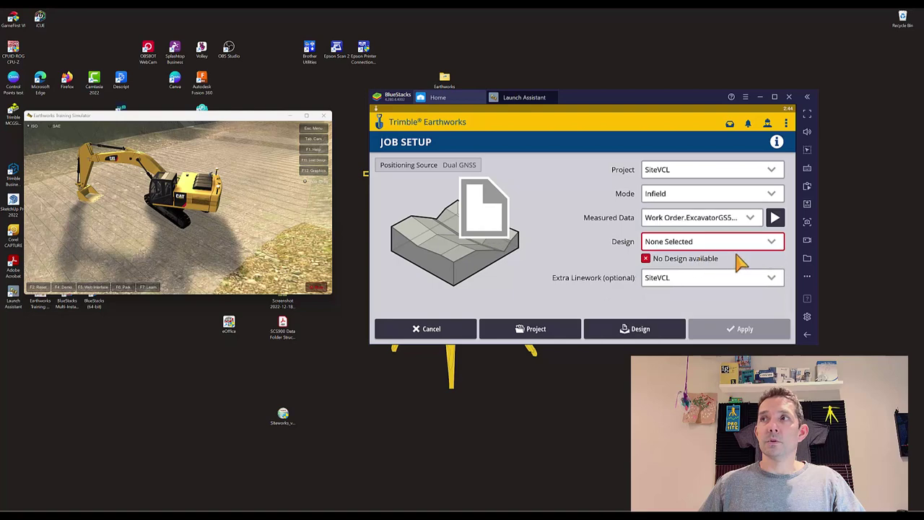
{"action": "left_click", "coordinate": [626, 328]}
{"action": "left_click", "coordinate": [661, 328]}
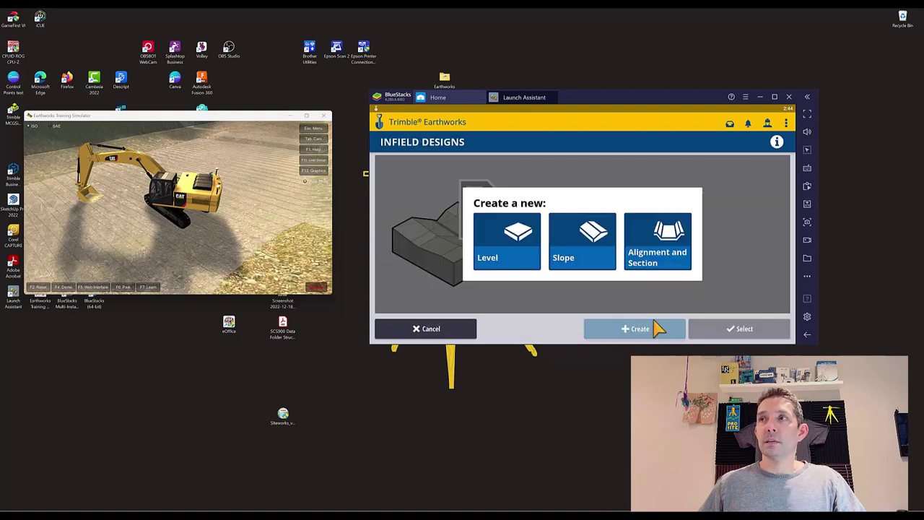
{"action": "left_click", "coordinate": [663, 247]}
{"action": "left_click", "coordinate": [491, 248]}
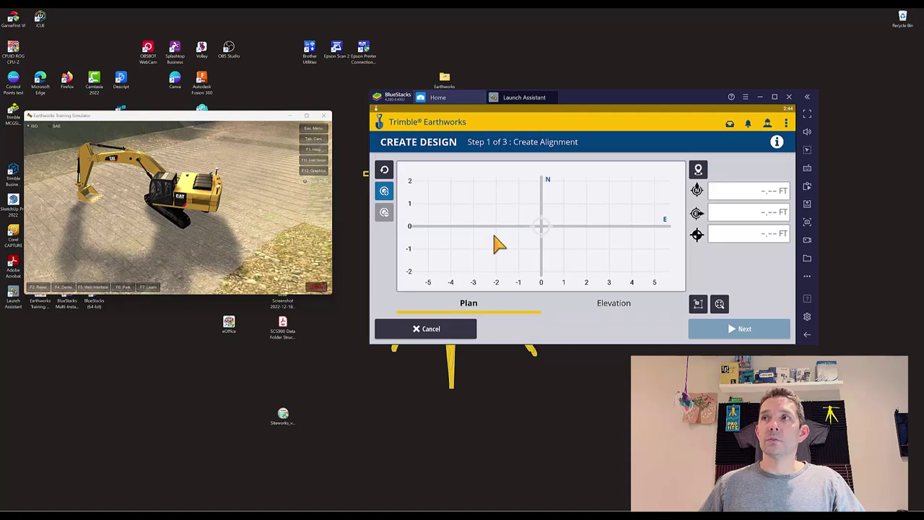
Select point AL1 as the alignment start point.
{"action": "left_click", "coordinate": [386, 192]}
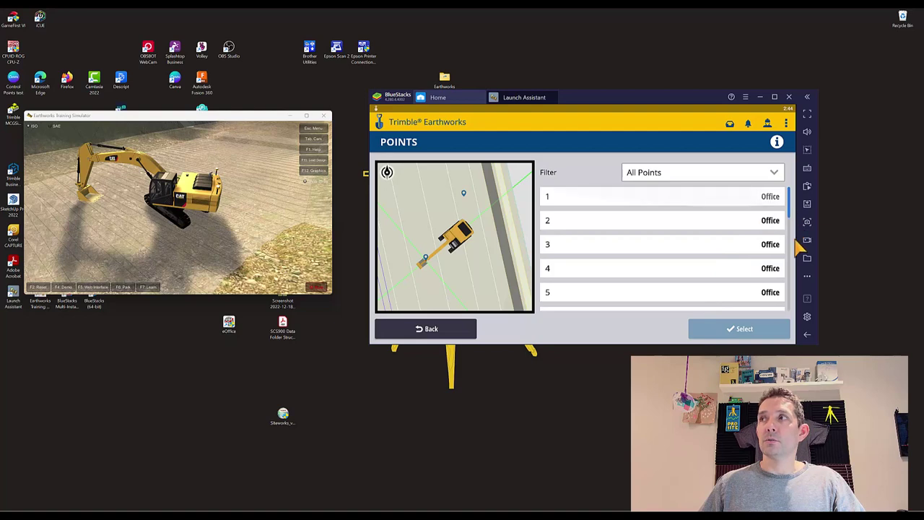
{"action": "scroll", "coordinate": [688, 265], "scroll_direction": "down", "scroll_amount": 1}
{"action": "scroll", "coordinate": [684, 266], "scroll_direction": "down", "scroll_amount": 5}
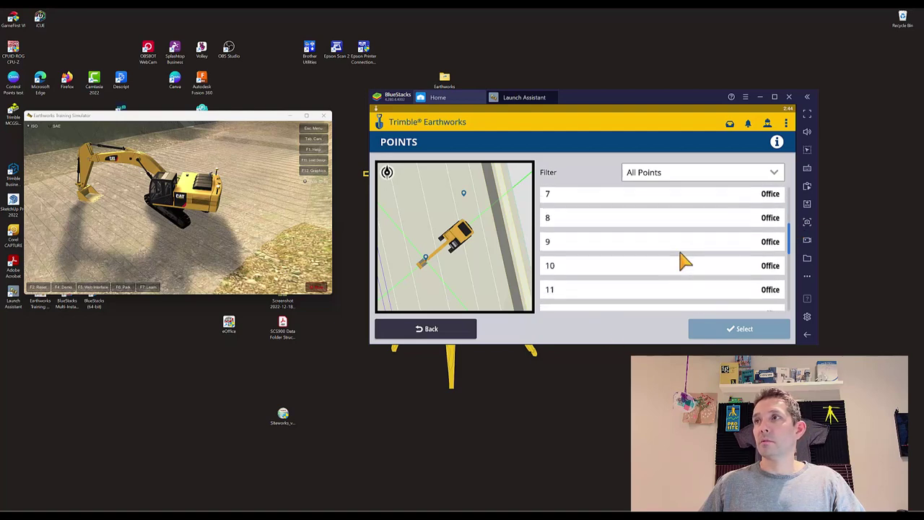
{"action": "scroll", "coordinate": [676, 254], "scroll_direction": "down", "scroll_amount": 5}
{"action": "scroll", "coordinate": [671, 250], "scroll_direction": "down", "scroll_amount": 3}
{"action": "scroll", "coordinate": [672, 249], "scroll_direction": "up", "scroll_amount": 3}
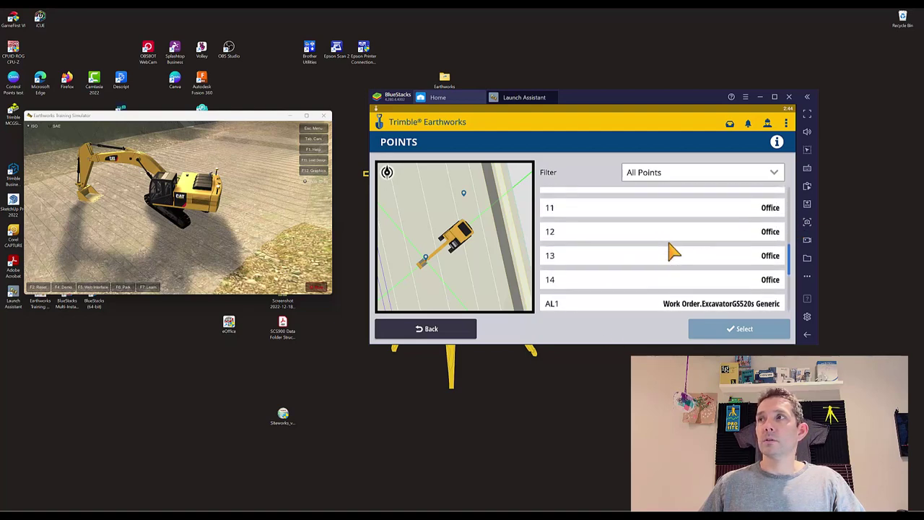
{"action": "scroll", "coordinate": [671, 248], "scroll_direction": "up", "scroll_amount": 3}
{"action": "scroll", "coordinate": [672, 231], "scroll_direction": "up", "scroll_amount": 3}
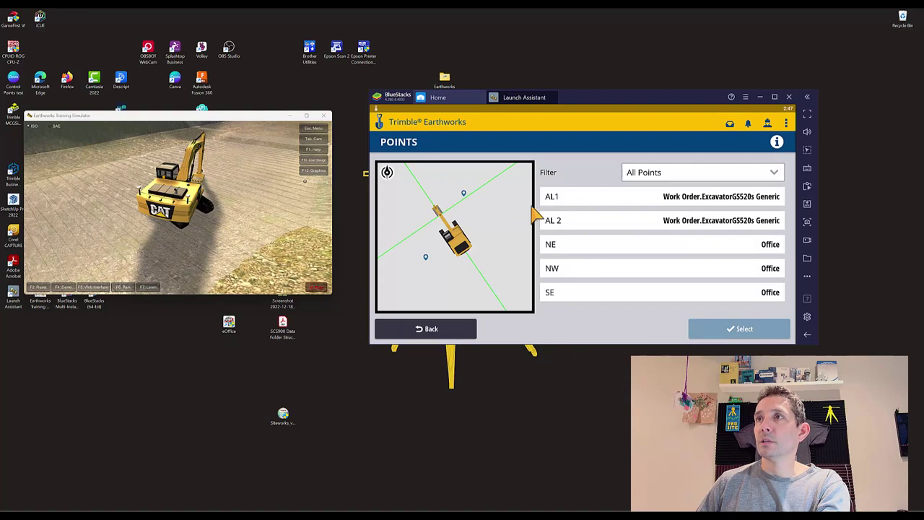
{"action": "left_click", "coordinate": [426, 258]}
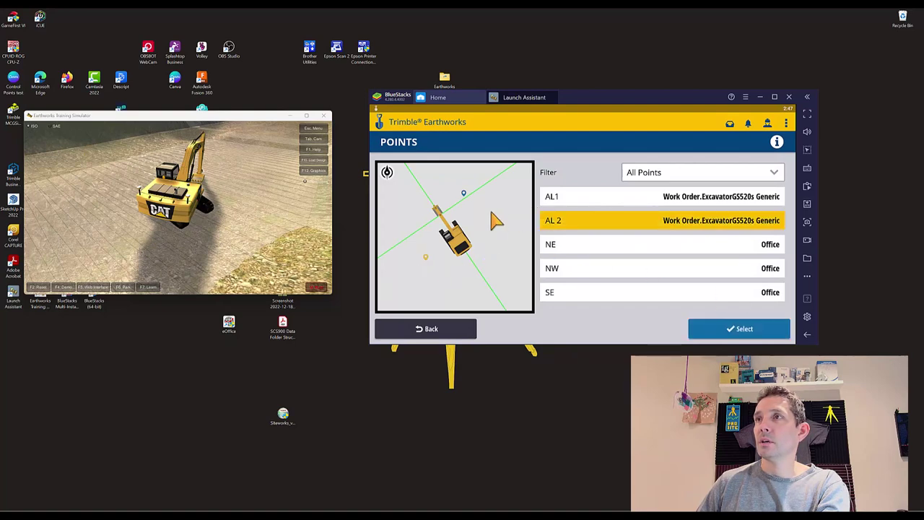
{"action": "left_click", "coordinate": [465, 195]}
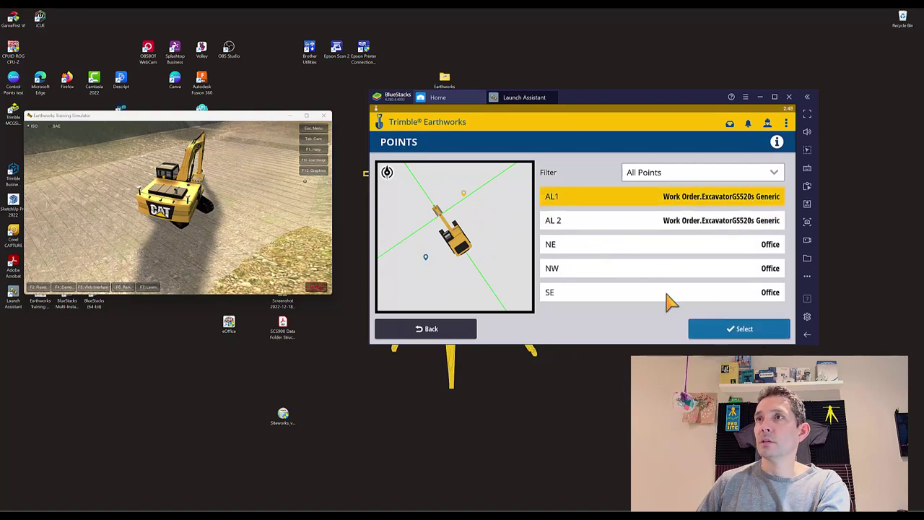
{"action": "left_click", "coordinate": [751, 334]}
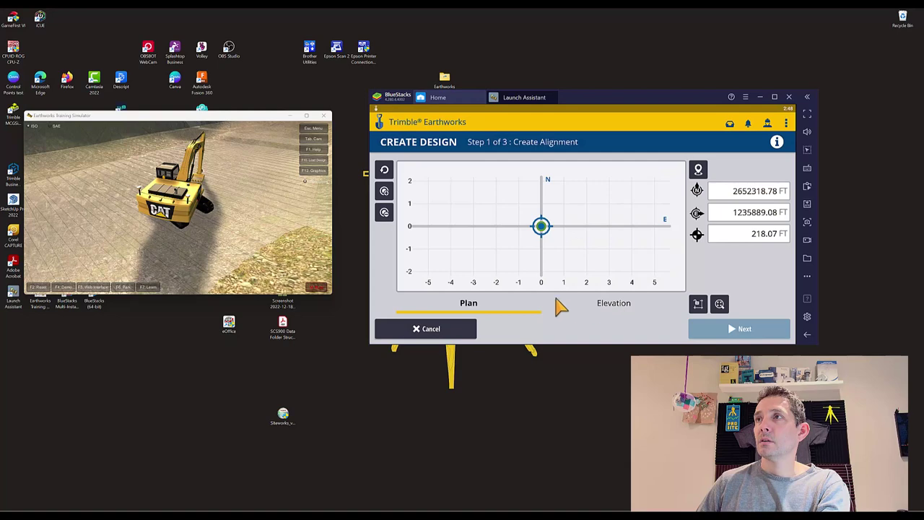
Select AL 2 as the end point and advance to the section step.
{"action": "left_click", "coordinate": [390, 192]}
{"action": "left_click", "coordinate": [426, 261]}
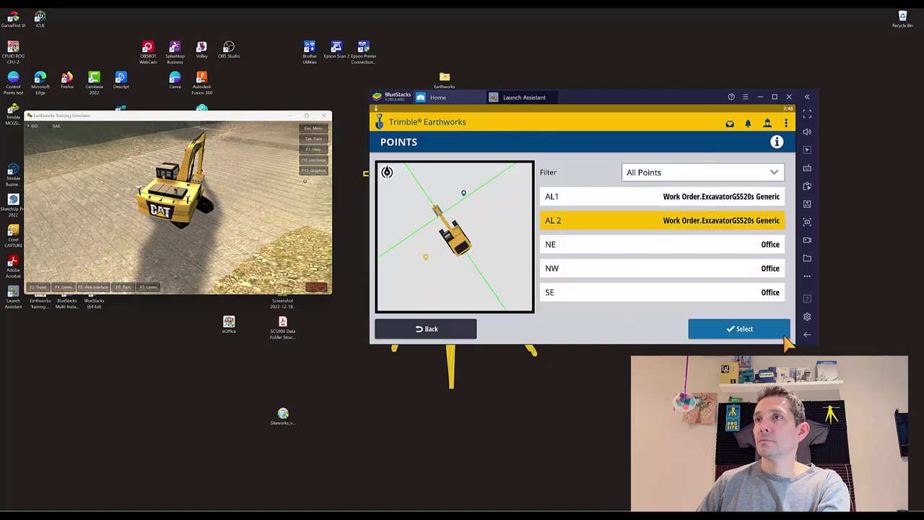
{"action": "left_click", "coordinate": [767, 333]}
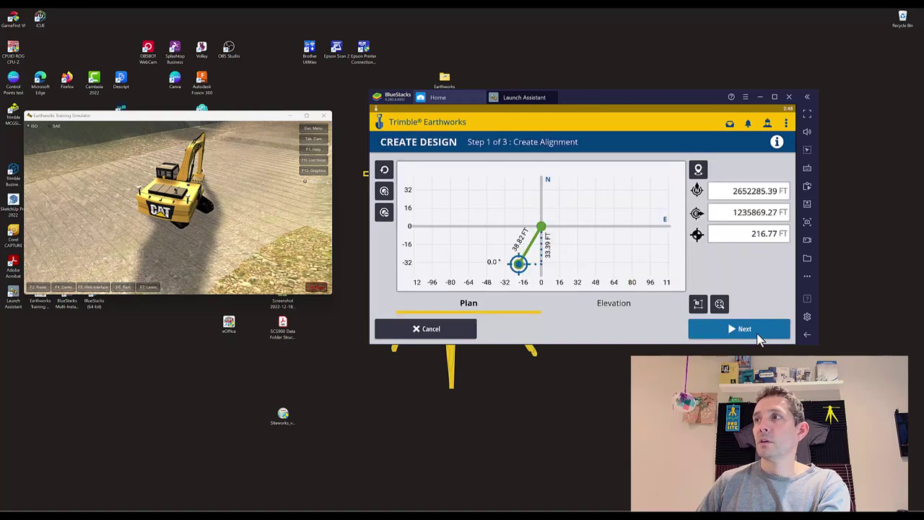
{"action": "left_click", "coordinate": [744, 330]}
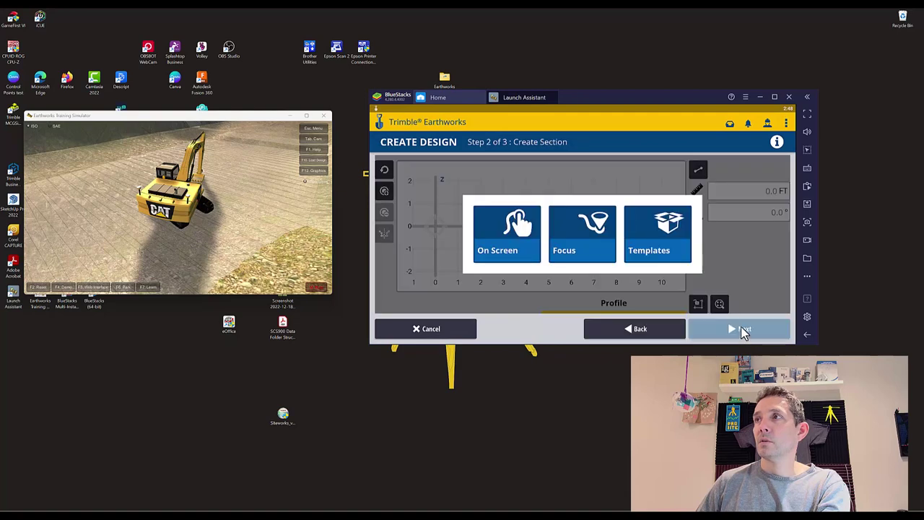
Draw the section on screen: sloped side down, flat bottom, then rising side.
{"action": "left_click", "coordinate": [520, 226]}
{"action": "left_click_drag", "start_coordinate": [437, 231], "coordinate": [485, 244]}
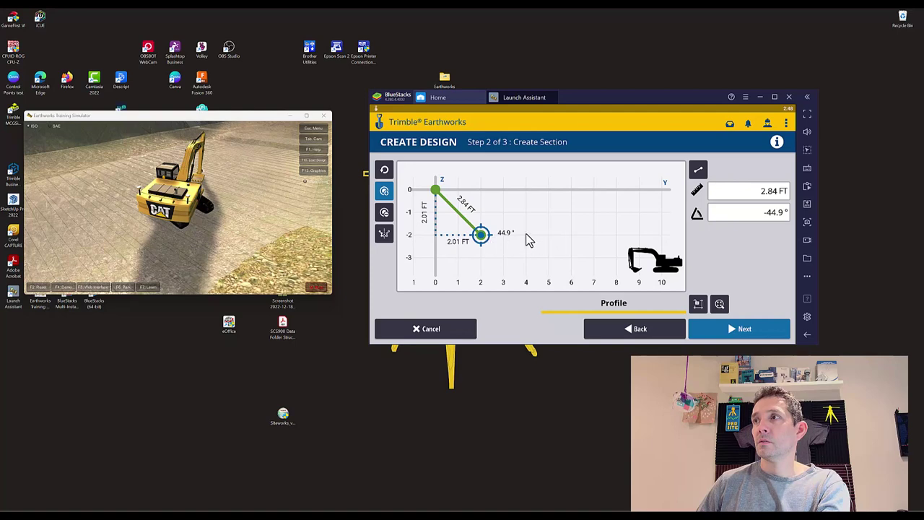
{"action": "left_click", "coordinate": [481, 236]}
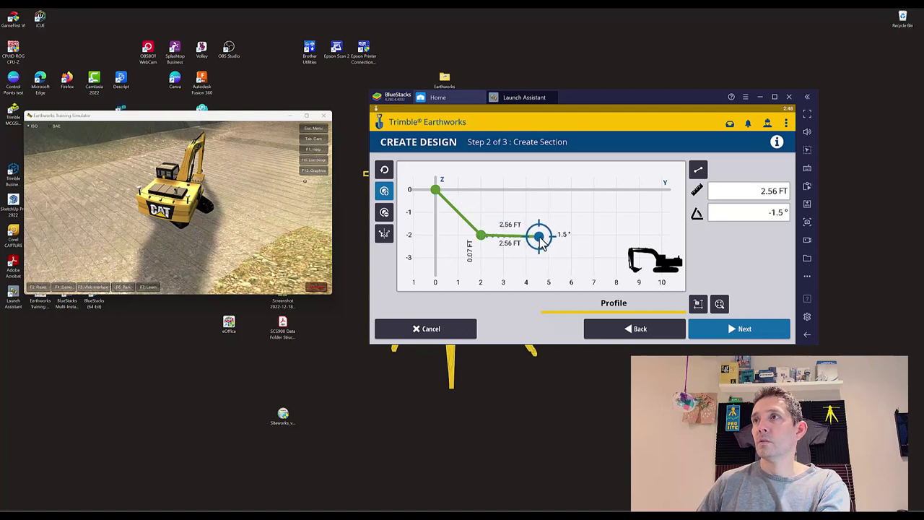
{"action": "left_click", "coordinate": [548, 237]}
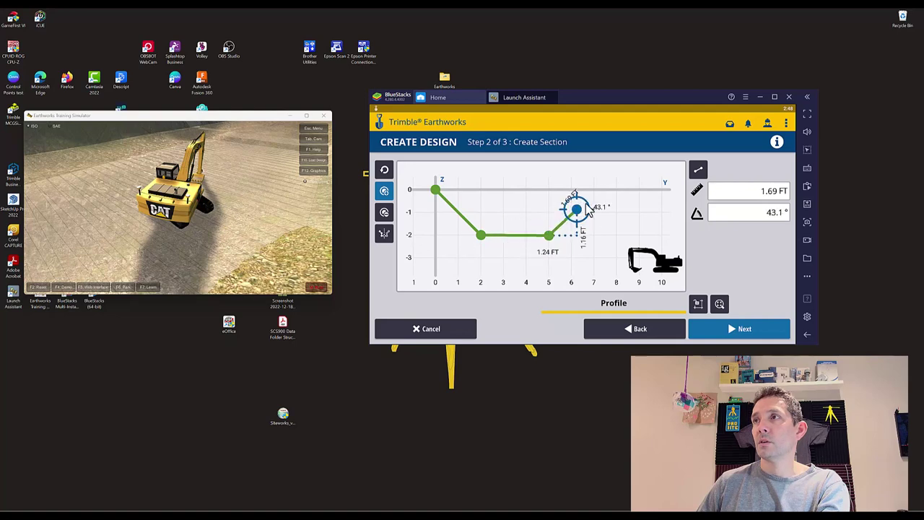
{"action": "left_click", "coordinate": [584, 230]}
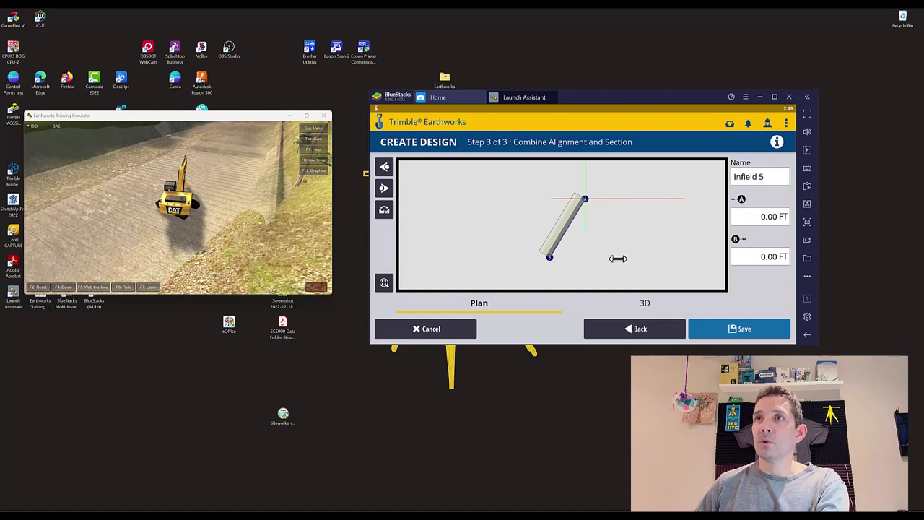
Save Infield 5 and load it as the active job design.
{"action": "left_click", "coordinate": [736, 330]}
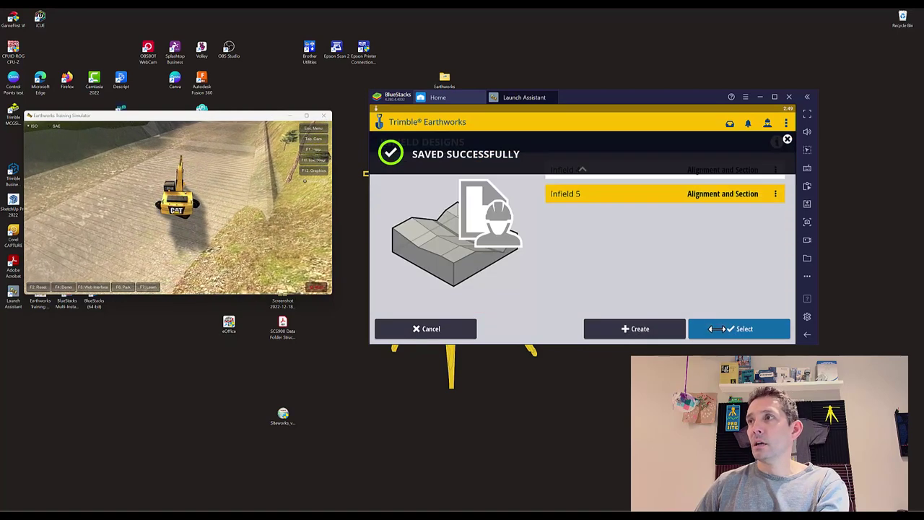
{"action": "left_click", "coordinate": [736, 329]}
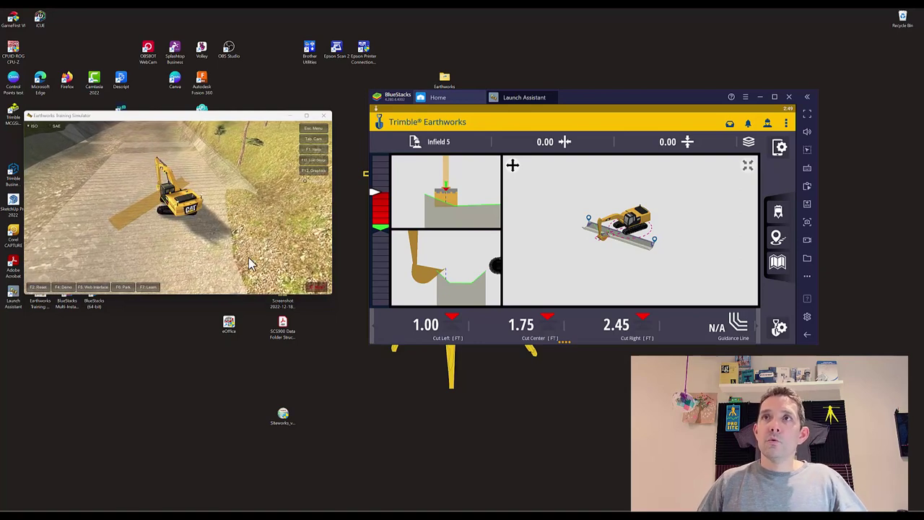
{"action": "left_click", "coordinate": [239, 238]}
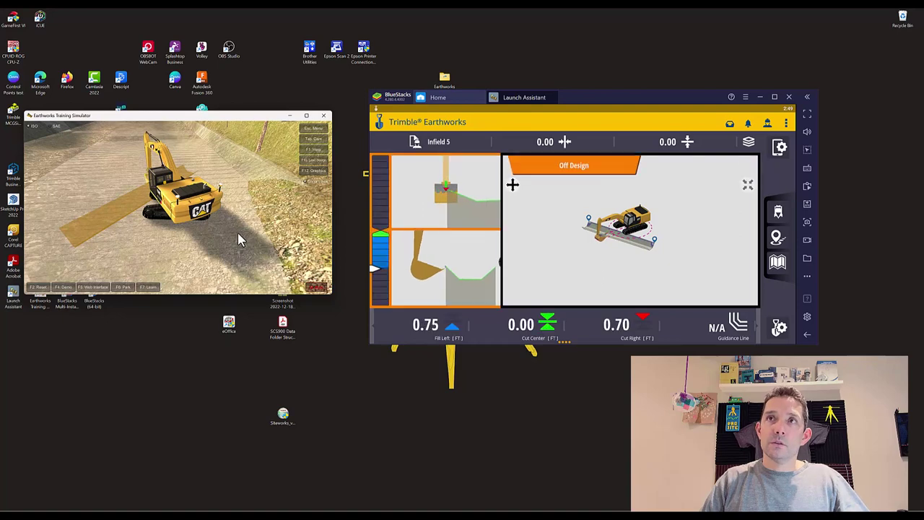